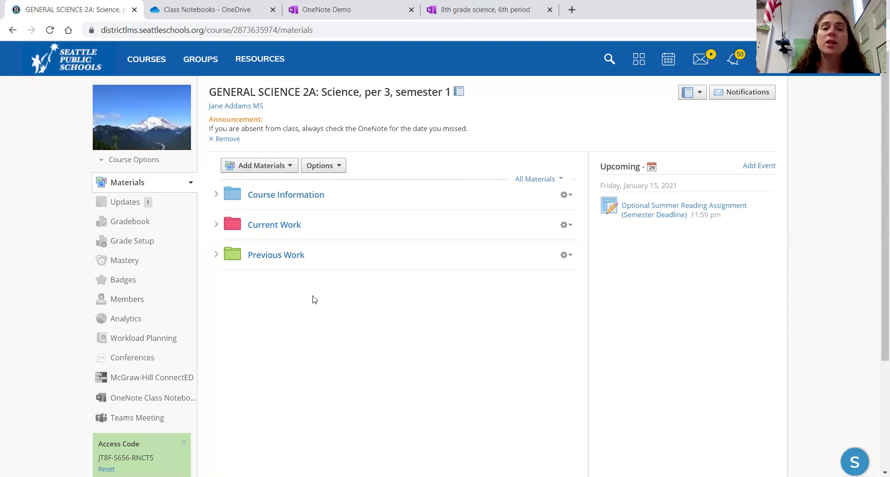
- Open the "Work for the week of September 21-25" page in Current Work and highlight the line about finding all work in OneNote
left_click(275, 226)
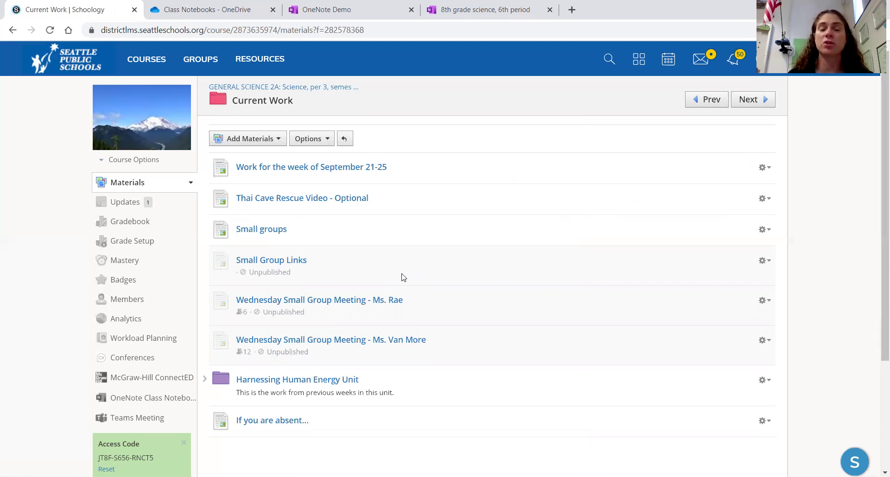
left_click(310, 168)
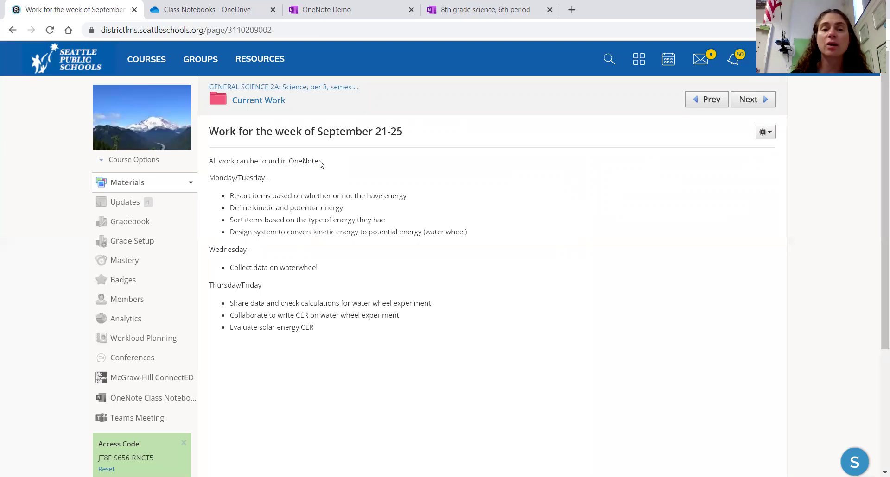
left_click_drag(319, 162, 209, 162)
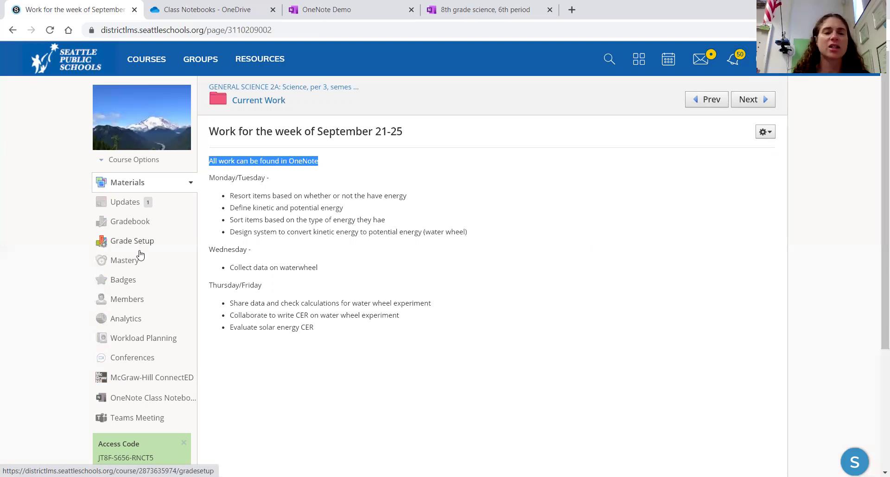
- Open the course's OneNote Class Notebook page, and switch to the OneNote Demo notebook
left_click(134, 401)
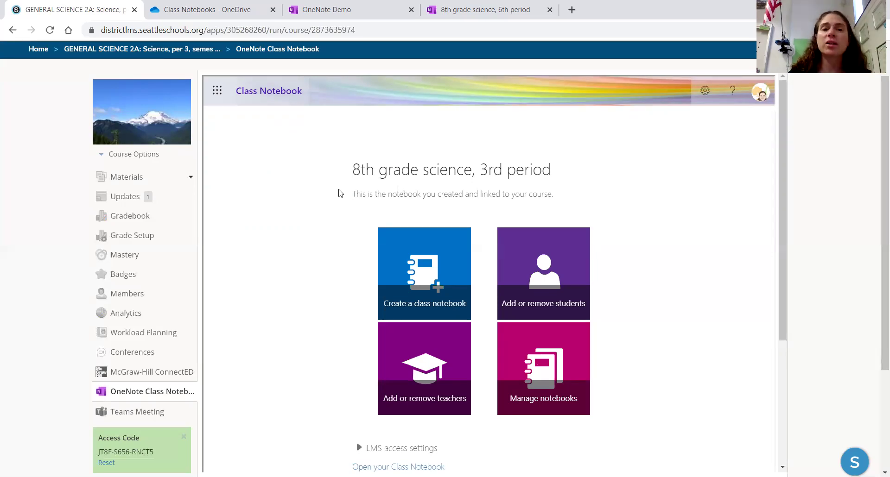
left_click(327, 9)
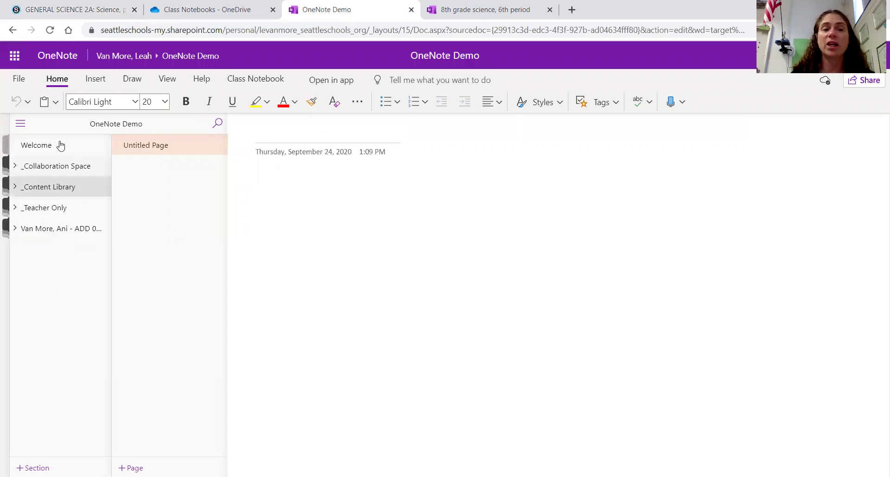
- Expand the notebook's Content Library and load the page list of its Chapter 1 section
left_click(50, 195)
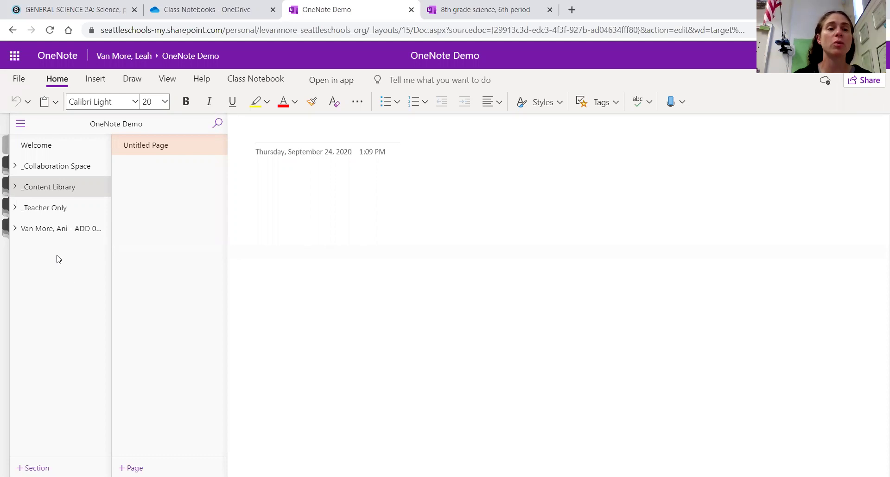
left_click(23, 192)
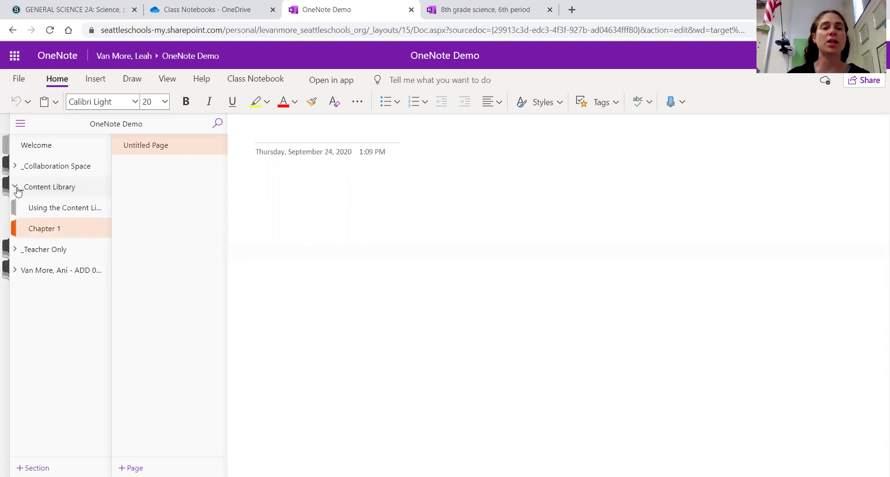
left_click(23, 230)
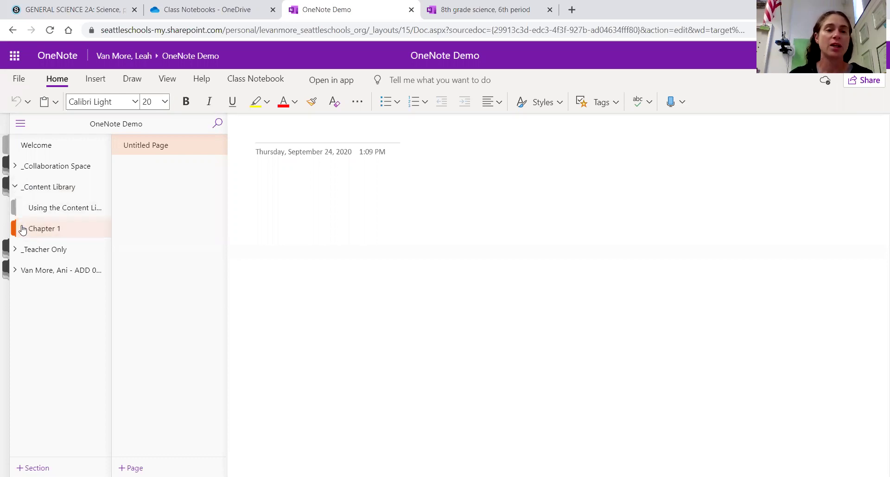
left_click(30, 232)
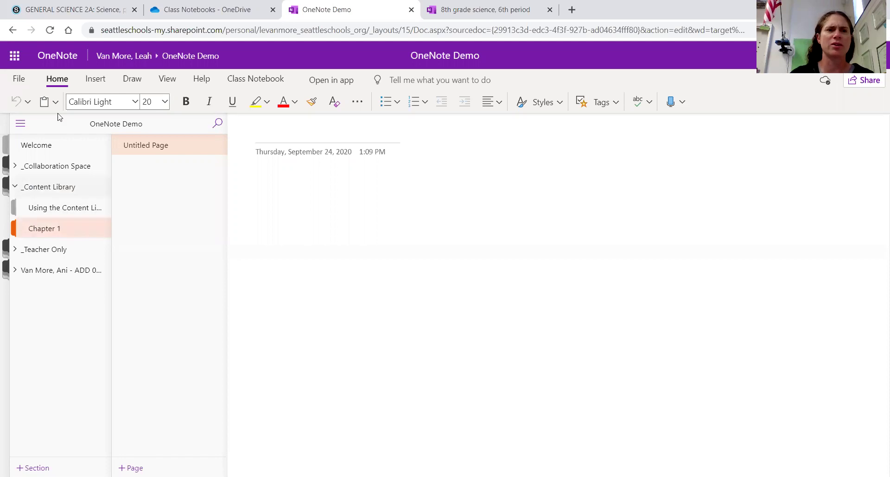
left_click(50, 31)
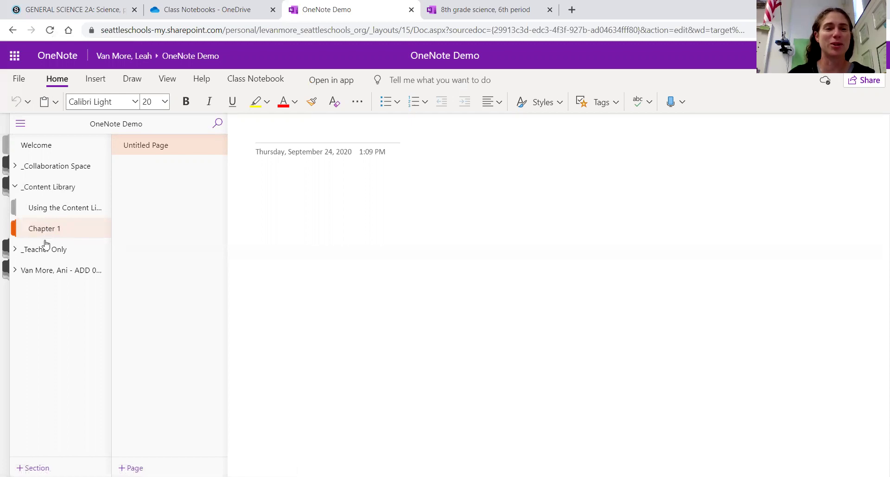
left_click(41, 211)
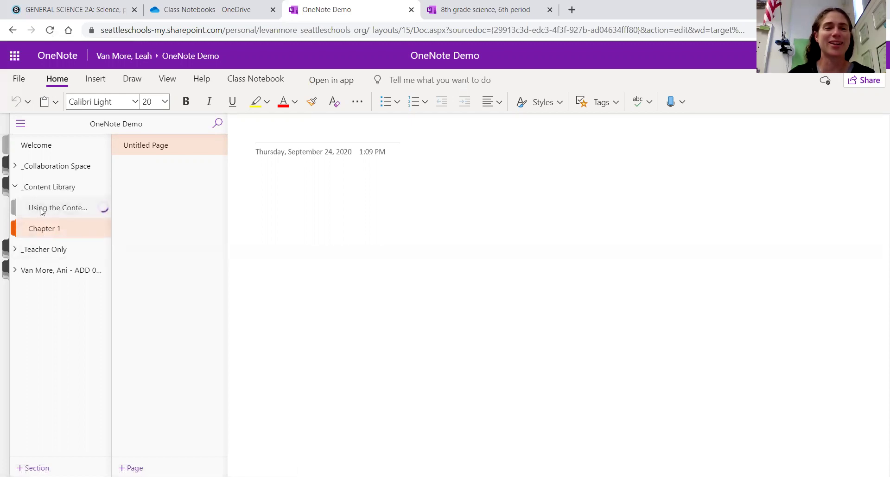
left_click(44, 231)
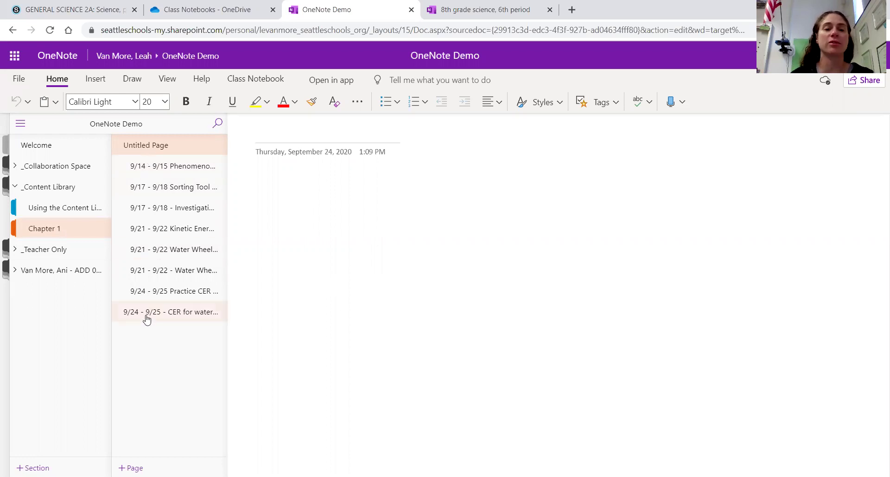
- Look through the "9/14 - 9/15 Phenomenon Video" and "9/17 - 9/18 Sorting Tool and SIM" pages, reloading the notebook for the latter
left_click(124, 173)
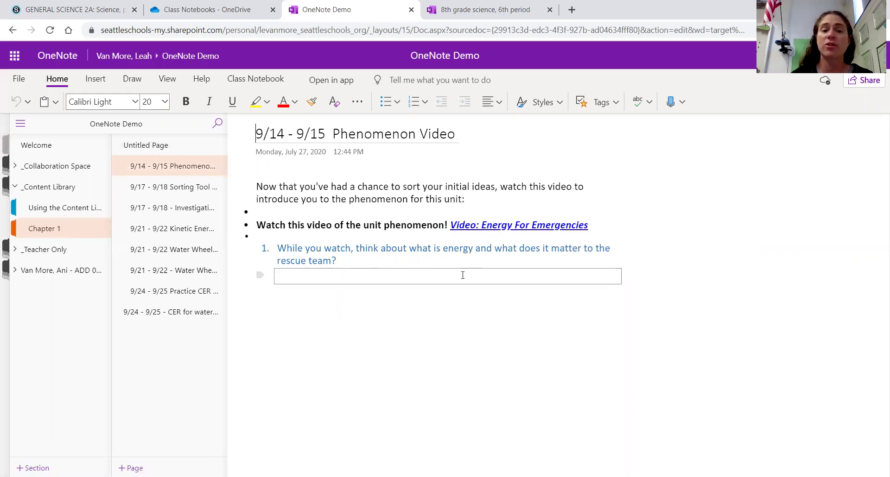
left_click(169, 188)
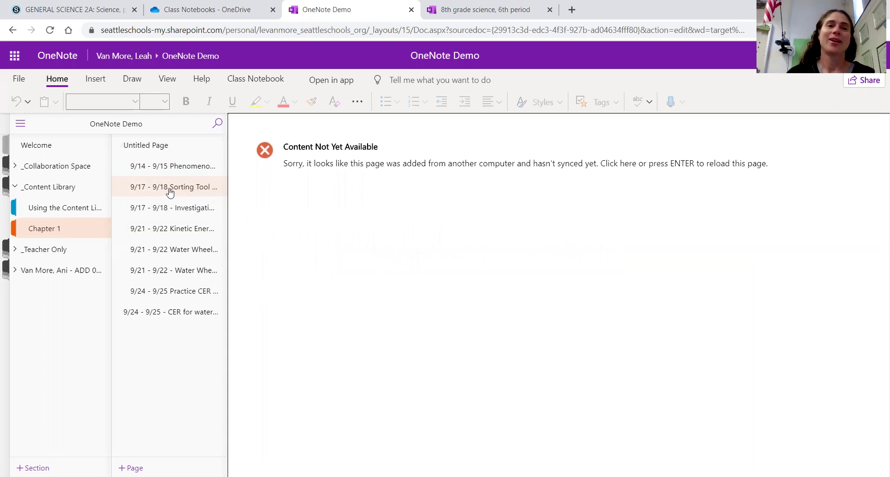
left_click(50, 30)
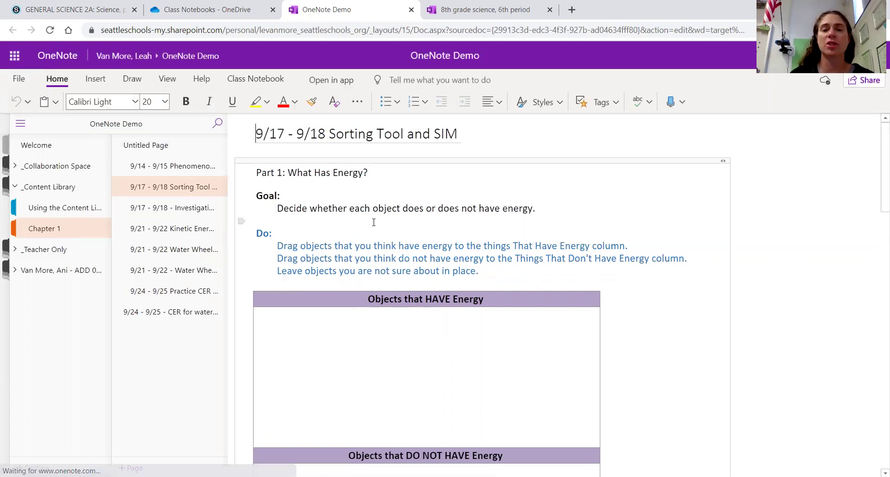
scroll(374, 223, "down", 2)
scroll(374, 222, "down", 7)
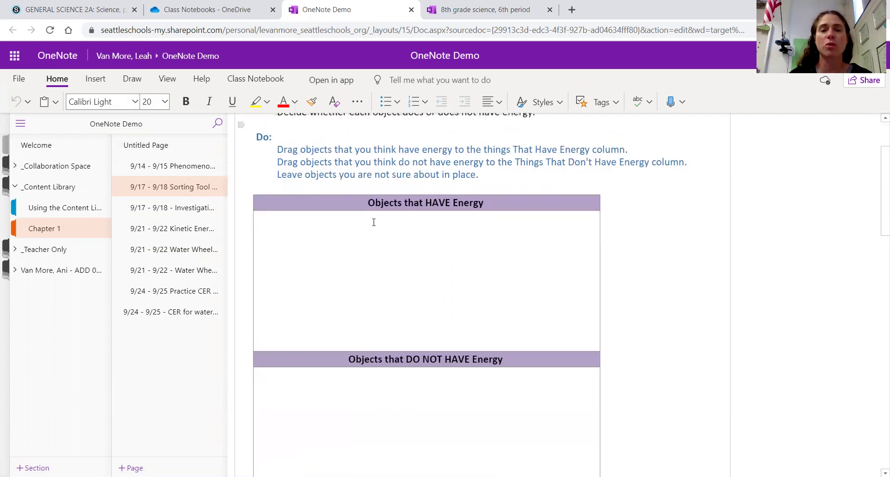
scroll(331, 264, "up", 7)
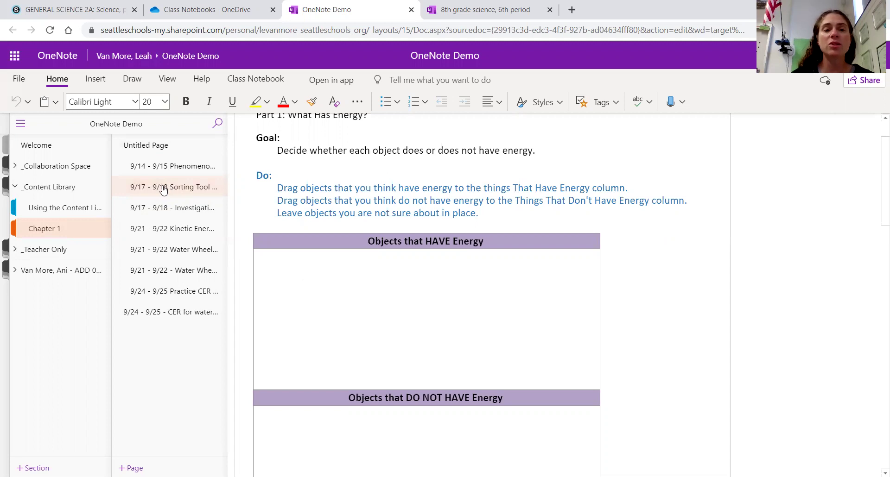
- Copy the "9/17 - 9/18 Sorting Tool and SIM" page from the Chapter 1 section
left_click(149, 192)
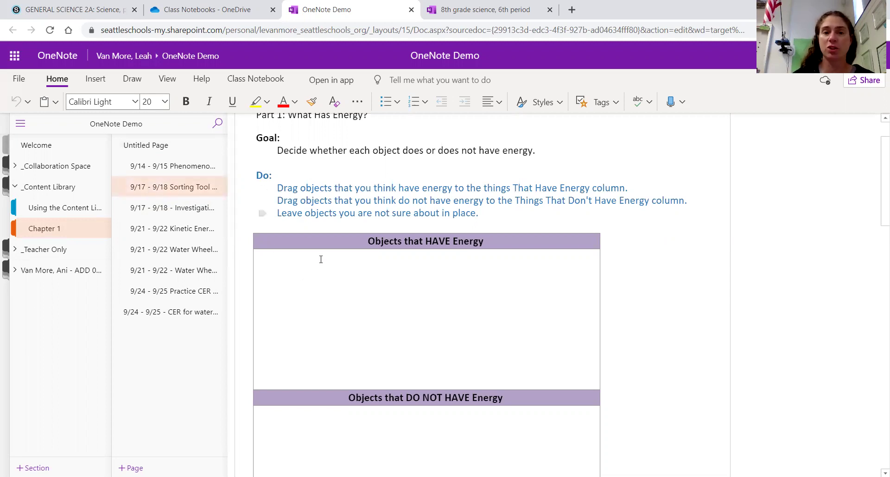
right_click(156, 191)
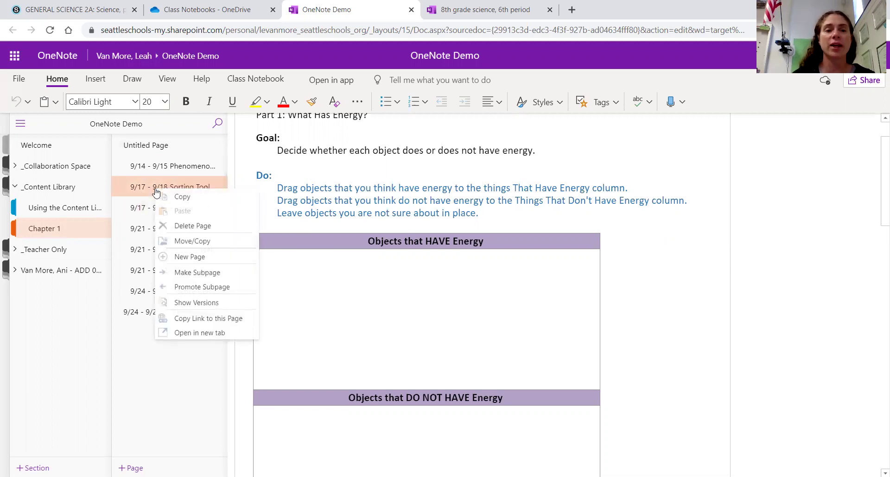
left_click(178, 197)
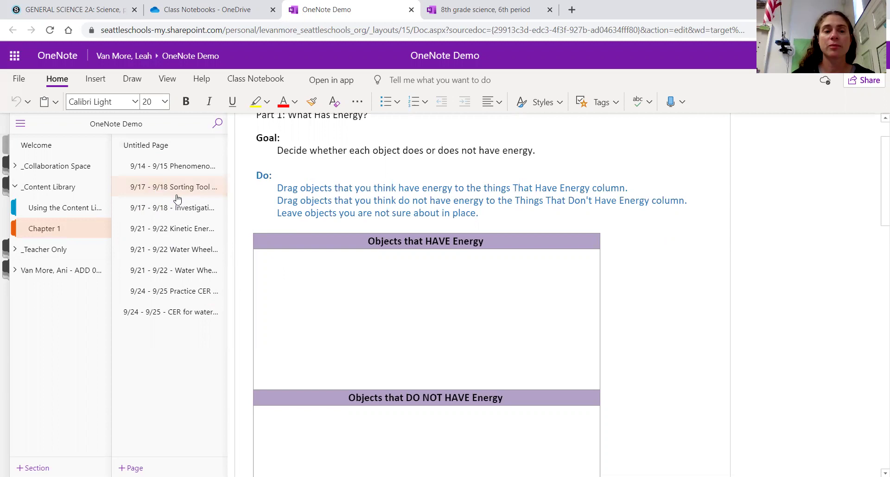
- Paste the copied page into the Class Handouts section of the student's own notebook space
left_click(20, 272)
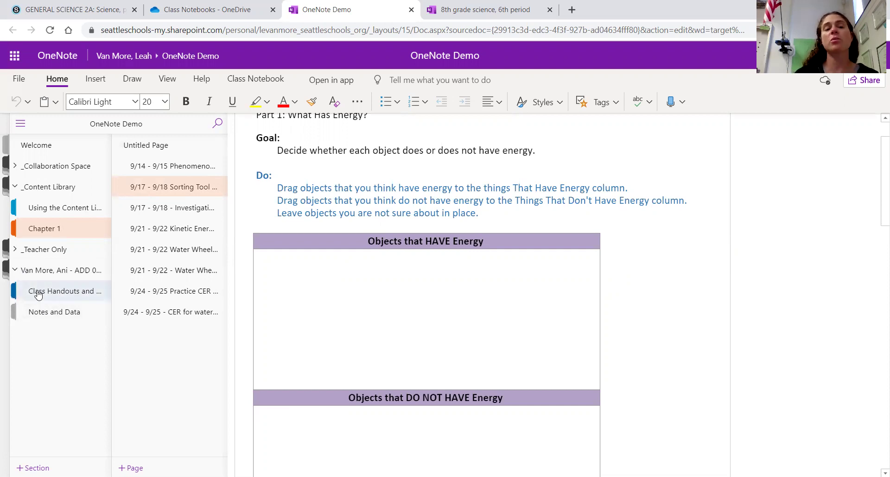
left_click(38, 293)
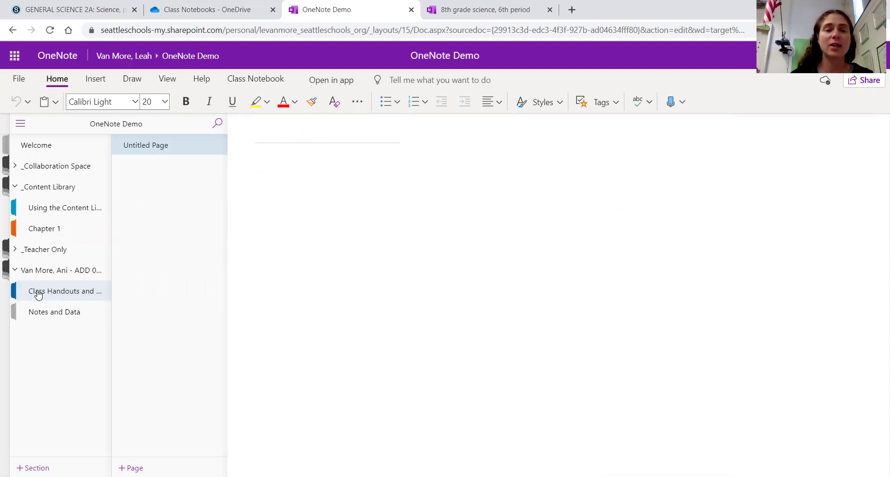
right_click(38, 295)
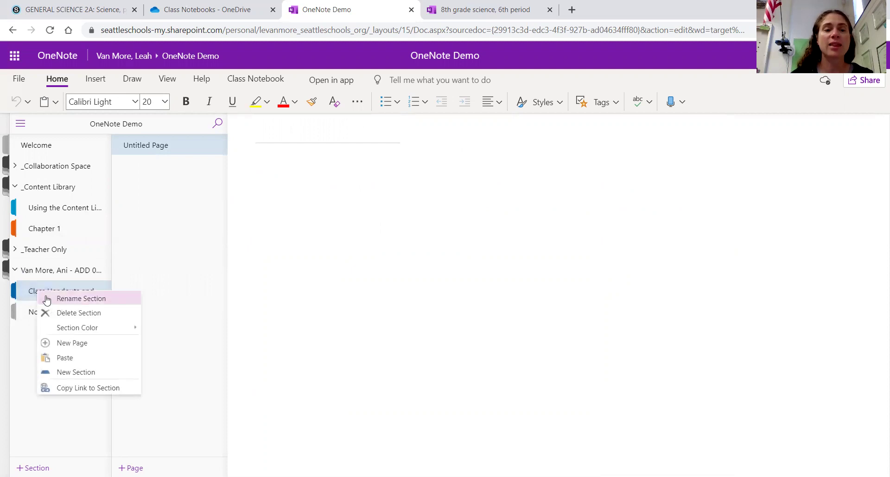
left_click(65, 360)
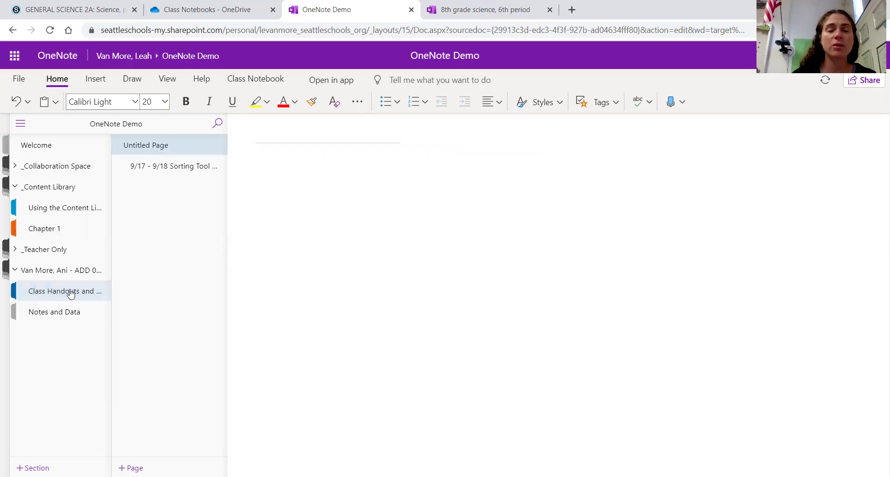
- On the pasted Sorting Tool page, enter "Fan spinning" under Objects that HAVE Energy and look over the object boxes further down
left_click(185, 167)
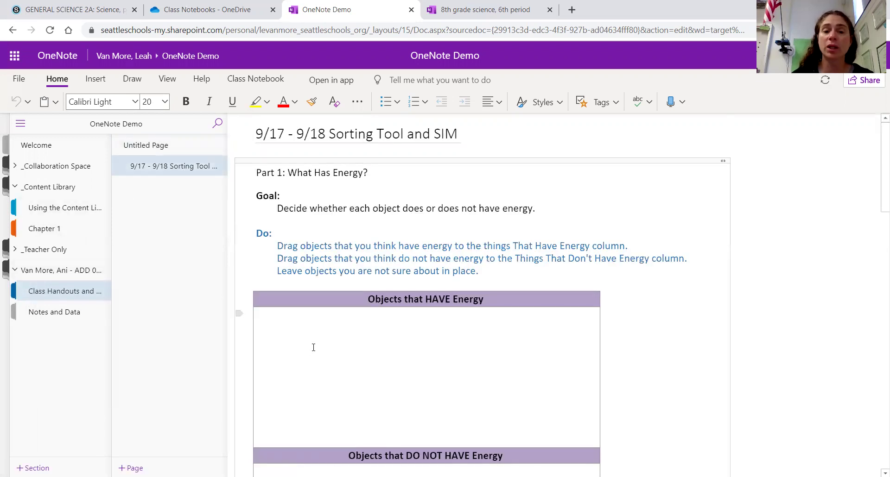
scroll(313, 348, "down", 6)
scroll(313, 338, "up", 4)
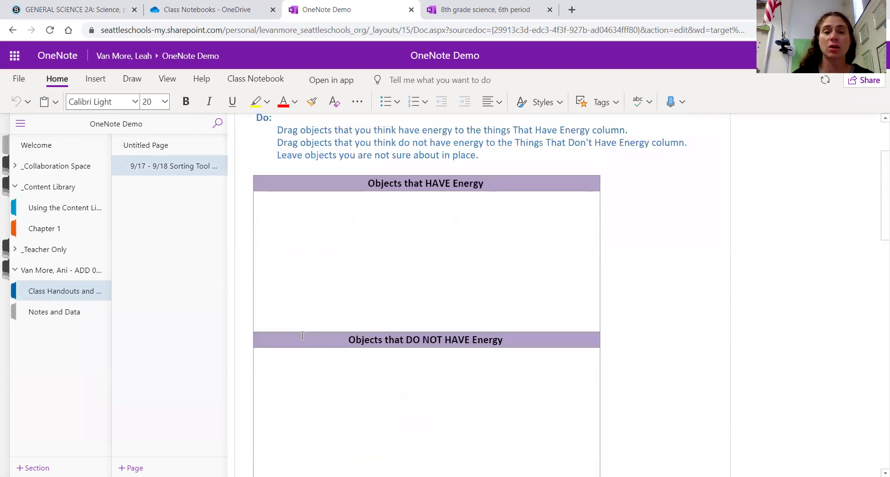
left_click(270, 271)
type("Fan spinning")
scroll(302, 310, "down", 7)
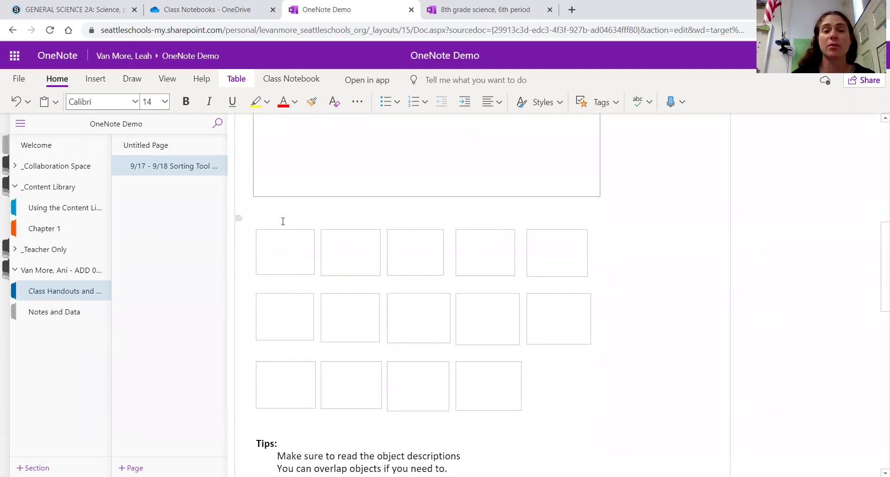
scroll(283, 222, "up", 7)
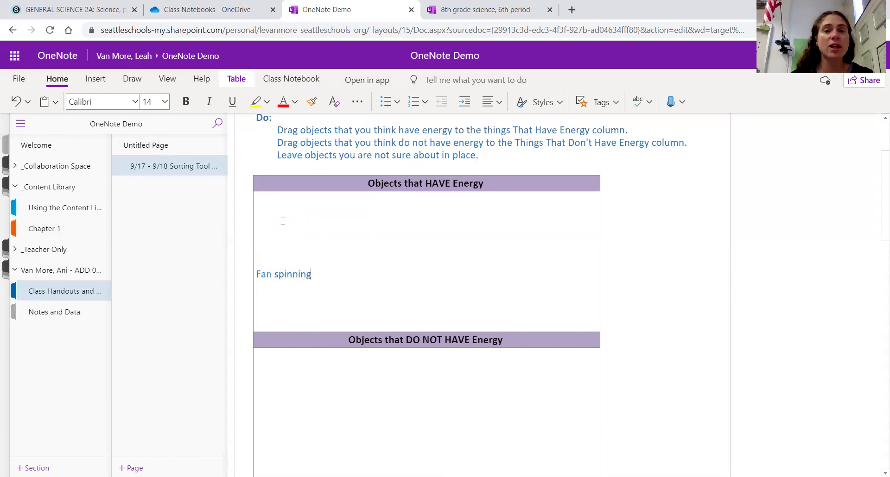
- Return to the Chapter 1 section in the Content Library
left_click(74, 230)
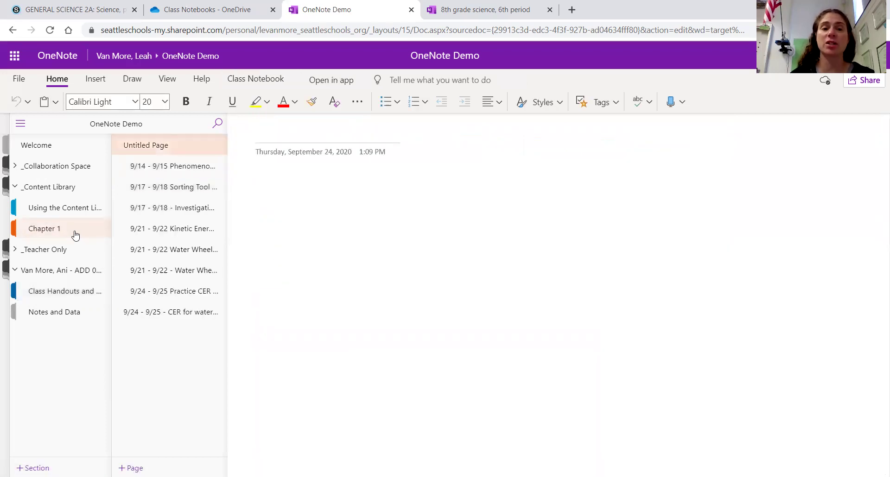